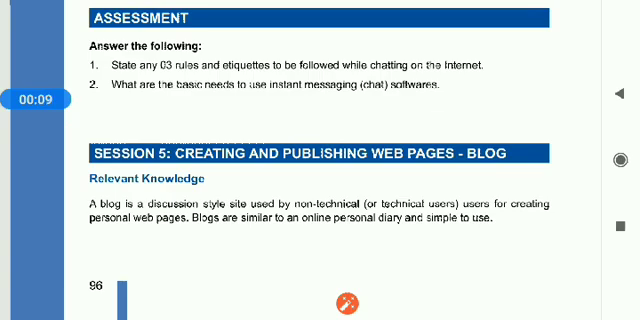
scroll(320, 160, "down", 5)
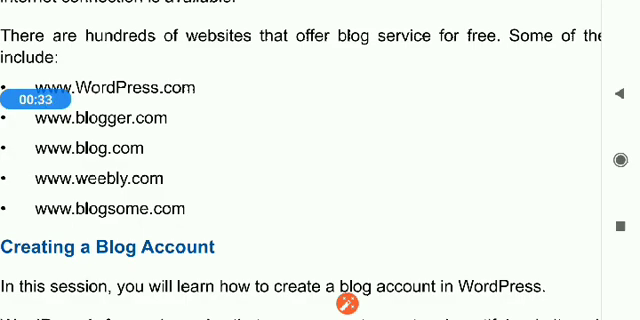
scroll(300, 160, "down", 3)
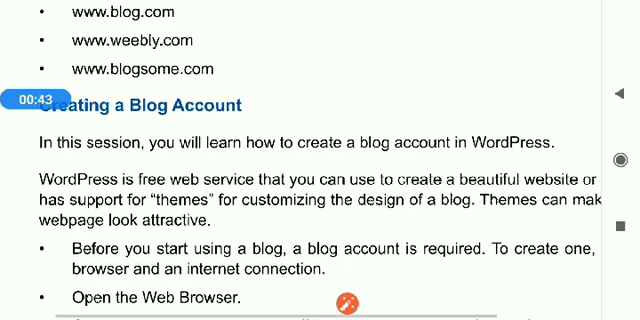
scroll(320, 160, "down", 3)
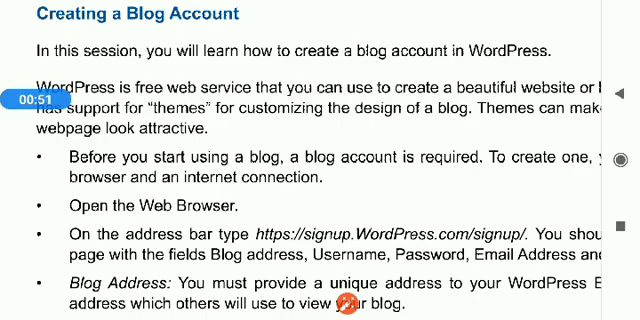
scroll(348, 303, "down", 1)
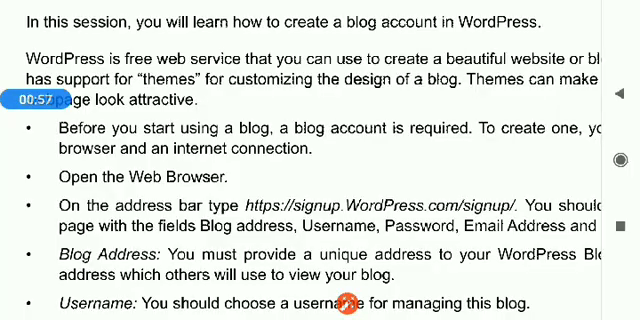
scroll(348, 303, "down", 1)
scroll(348, 303, "down", 1)
scroll(348, 303, "down", 1)
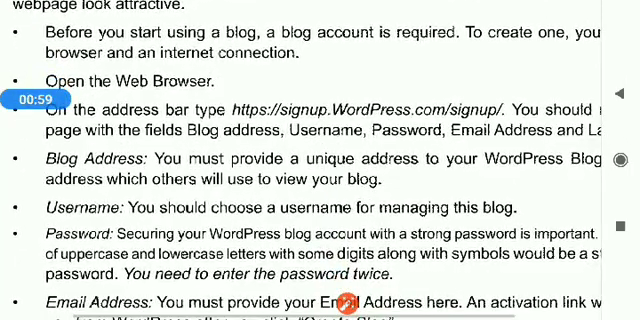
scroll(348, 303, "down", 1)
scroll(348, 303, "down", 1)
scroll(348, 303, "up", 1)
scroll(348, 303, "down", 1)
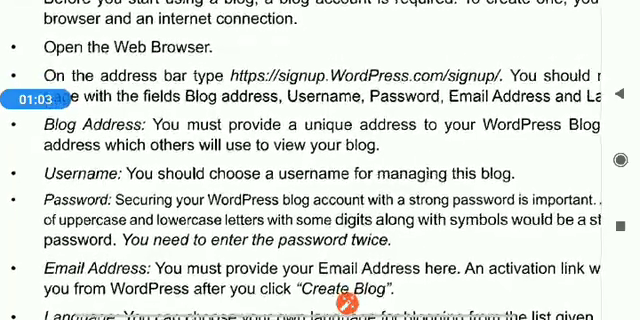
scroll(348, 303, "down", 1)
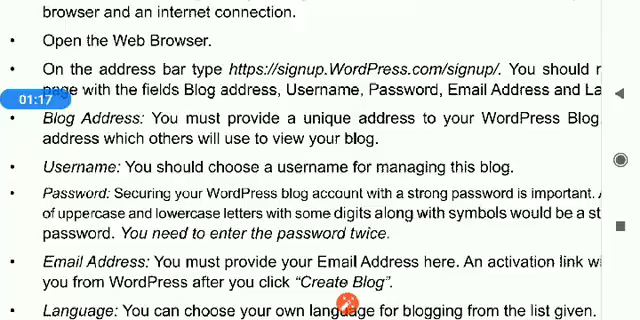
scroll(300, 160, "right", 3)
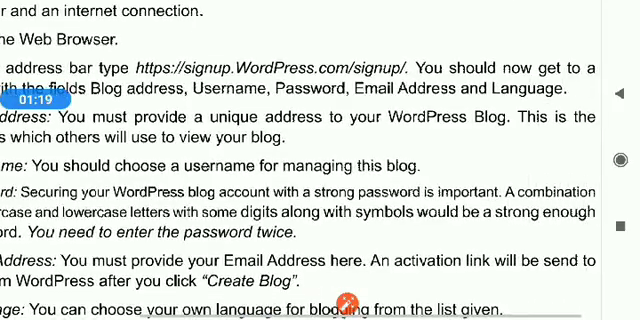
scroll(346, 303, "left", 3)
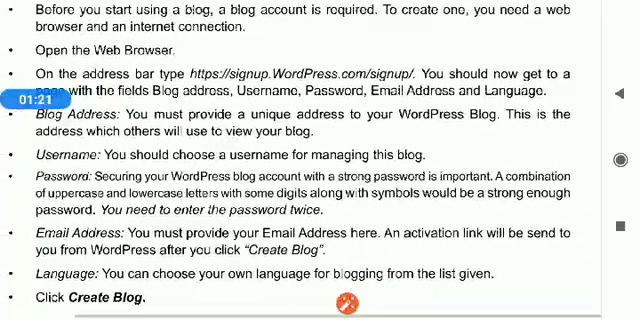
scroll(346, 303, "down", 3)
scroll(346, 301, "down", 1)
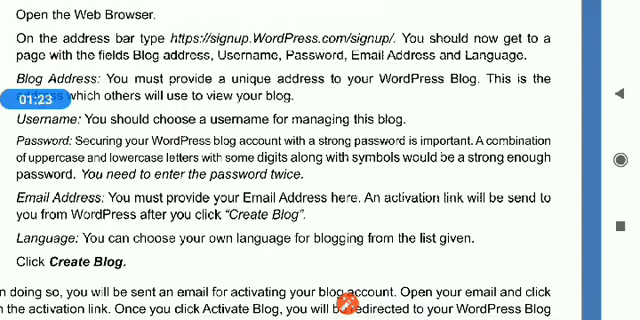
scroll(346, 303, "down", 1)
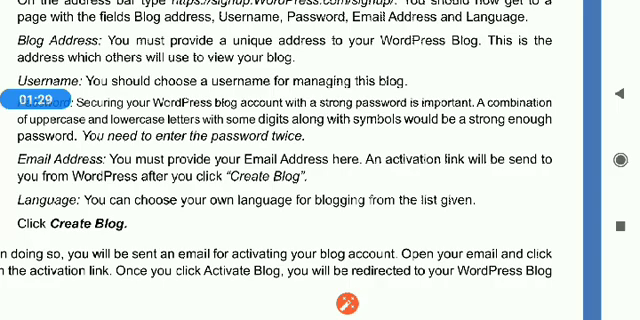
scroll(300, 160, "down", 10)
scroll(300, 160, "down", 5)
scroll(300, 160, "down", 3)
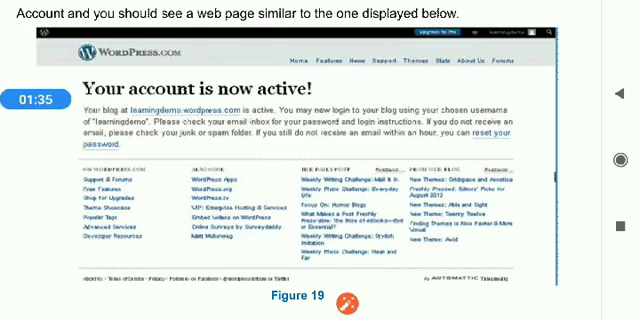
scroll(300, 160, "down", 3)
scroll(300, 160, "down", 3)
scroll(300, 160, "down", 3)
scroll(300, 160, "down", 1)
scroll(300, 160, "up", 1)
scroll(300, 160, "down", 1)
scroll(300, 160, "up", 1)
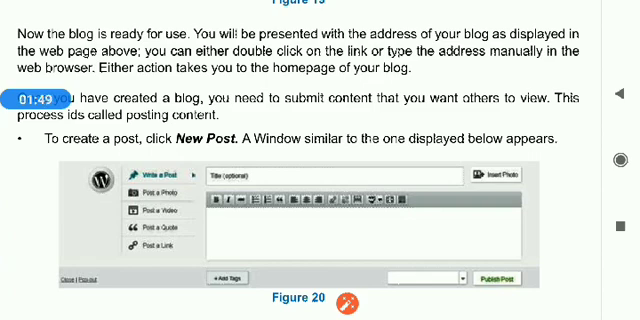
scroll(300, 160, "down", 3)
scroll(347, 303, "down", 1)
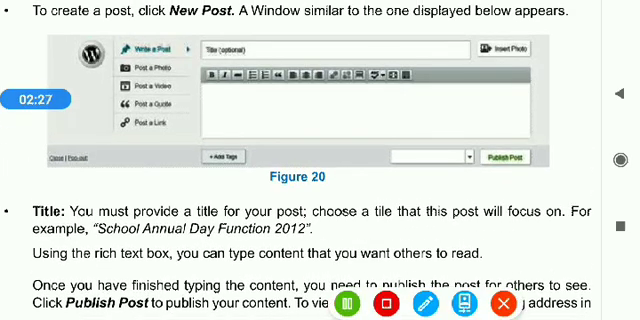
Mark Figure 20 in red: underline the Title field, stroke across the writing area, link to the example title.
left_click_drag(205, 58, 310, 55)
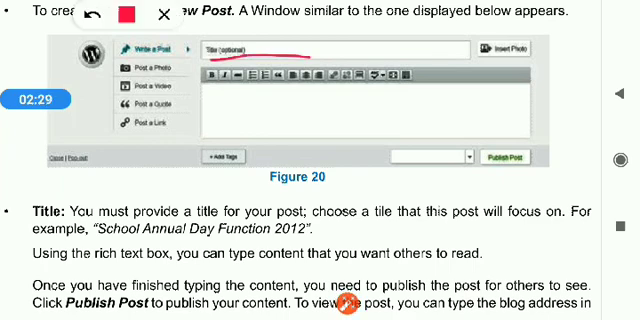
left_click_drag(222, 97, 342, 100)
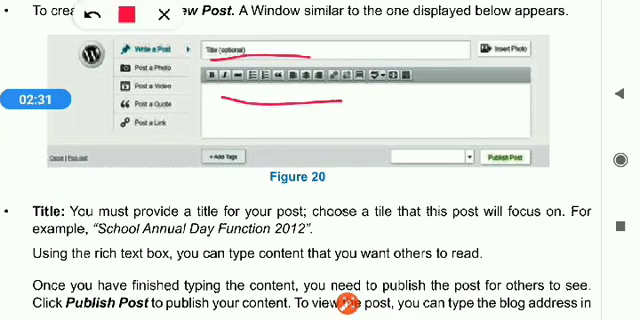
left_click_drag(228, 116, 340, 117)
left_click_drag(252, 92, 402, 100)
left_click_drag(375, 115, 456, 103)
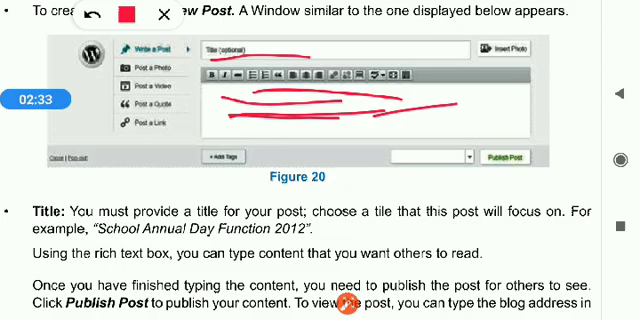
left_click_drag(298, 120, 208, 236)
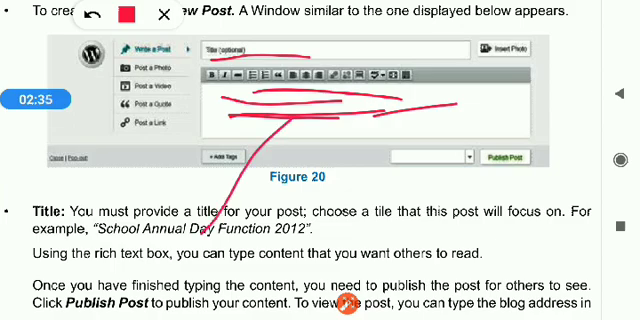
Clear the red marks, check the figure image options, and circle the Bold icon in red.
left_click(164, 13)
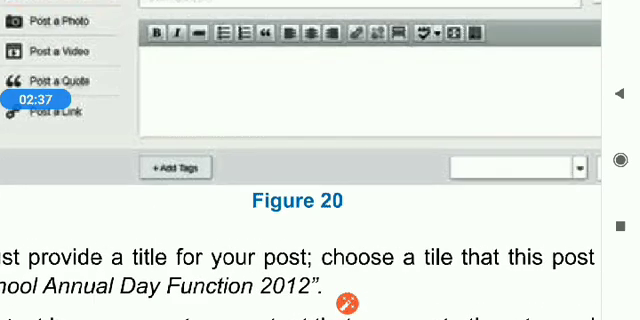
scroll(300, 160, "up", 1)
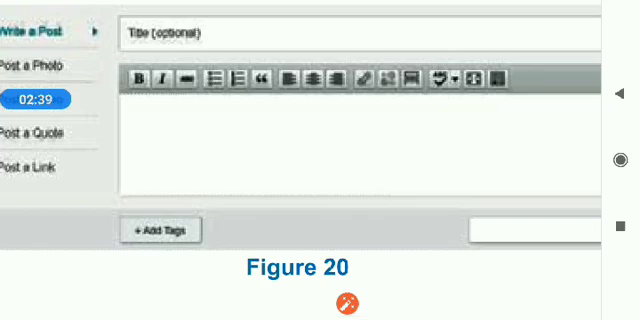
scroll(300, 130, "down", 3)
scroll(320, 100, "up", 5)
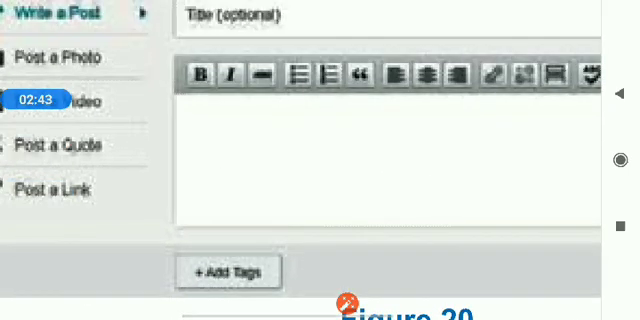
right_click(60, 110)
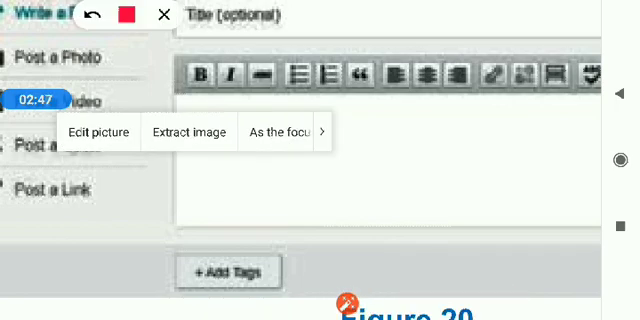
mouse_move(185, 70)
left_mouse_down()
mouse_move(225, 82)
mouse_move(238, 78)
left_mouse_up()
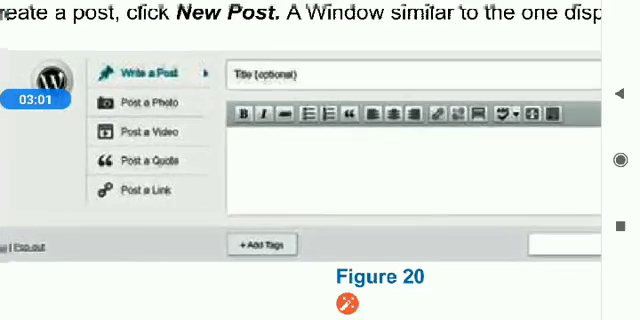
scroll(320, 160, "down", 3)
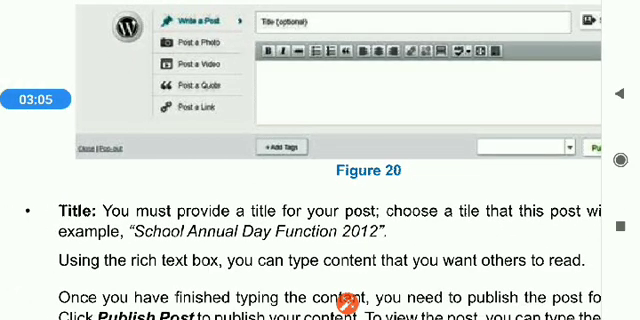
scroll(320, 160, "down", 3)
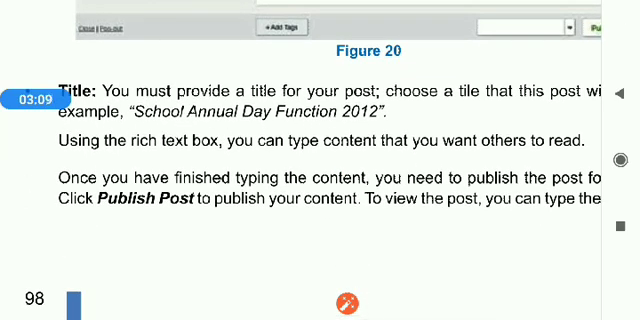
scroll(320, 160, "right", 4)
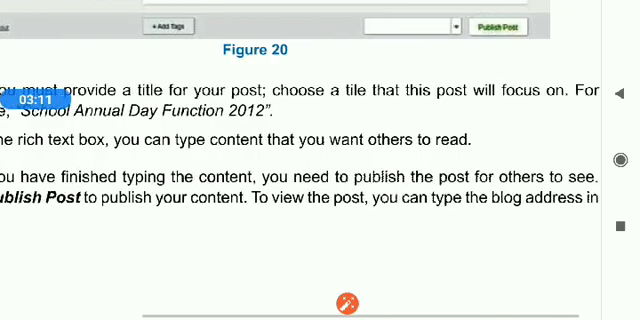
scroll(320, 160, "left", 4)
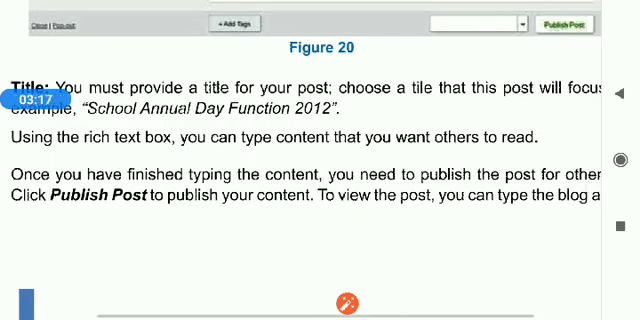
scroll(320, 160, "up", 2)
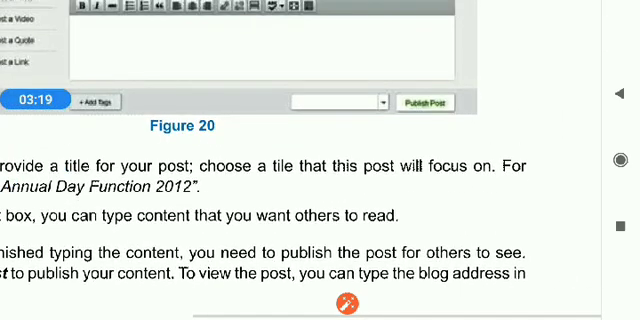
Circle Publish Post in Figure 20 in red with a short mark beside it, then discard the marks.
left_click(346, 303)
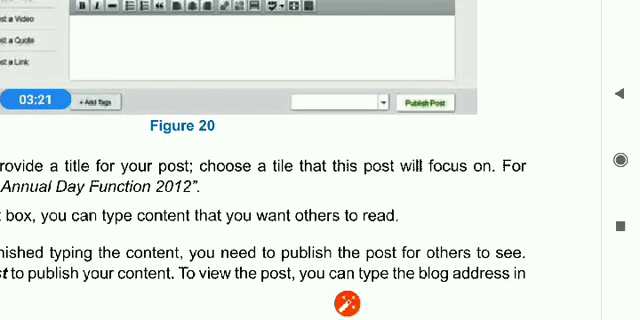
left_click_drag(432, 82, 440, 80)
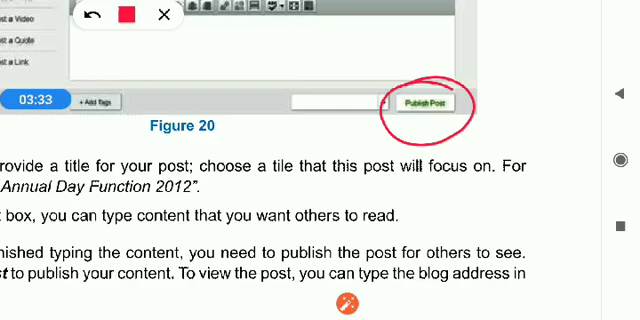
left_click_drag(490, 84, 534, 75)
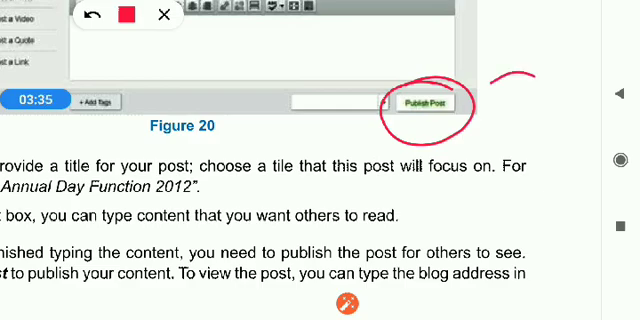
left_click(164, 14)
scroll(320, 200, "down", 8)
scroll(320, 200, "down", 2)
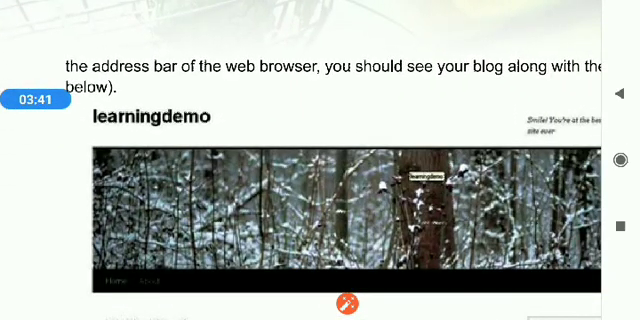
scroll(320, 200, "right", 3)
scroll(320, 200, "down", 3)
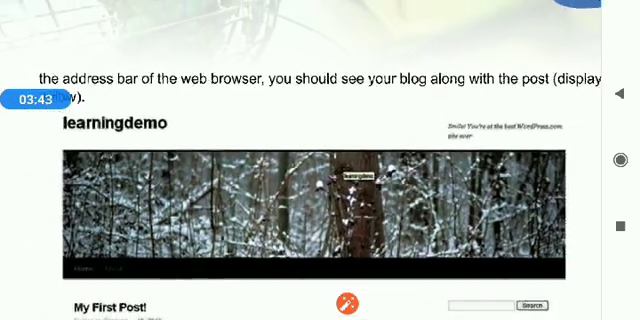
scroll(320, 200, "down", 1)
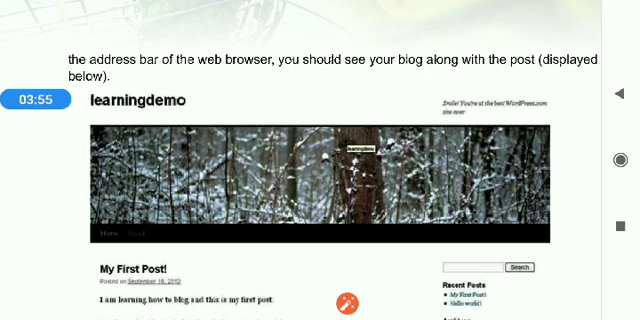
scroll(346, 303, "down", 2)
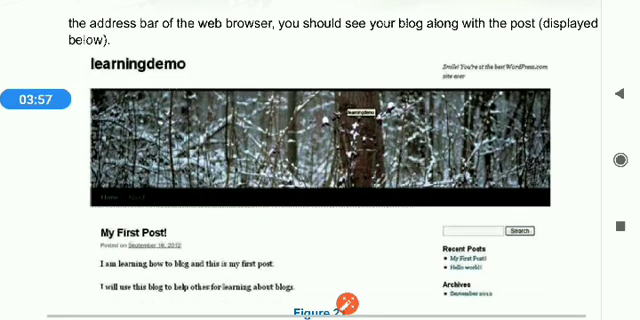
scroll(346, 303, "down", 3)
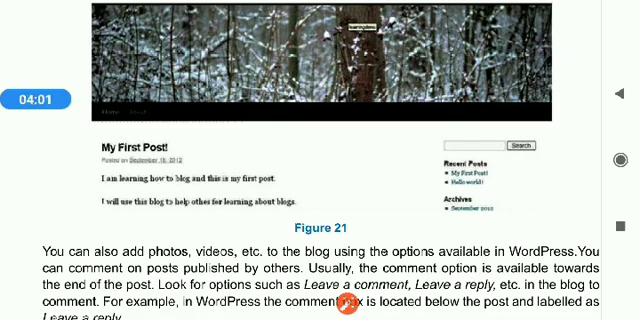
scroll(346, 303, "up", 3)
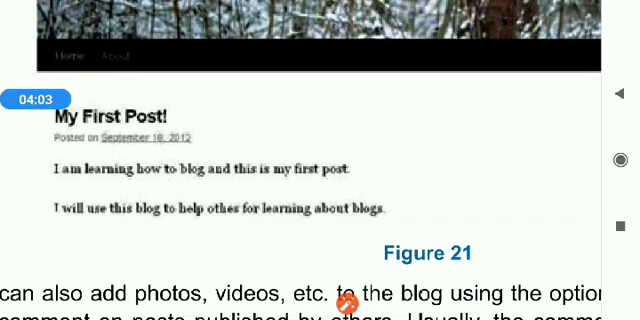
scroll(346, 303, "down", 3)
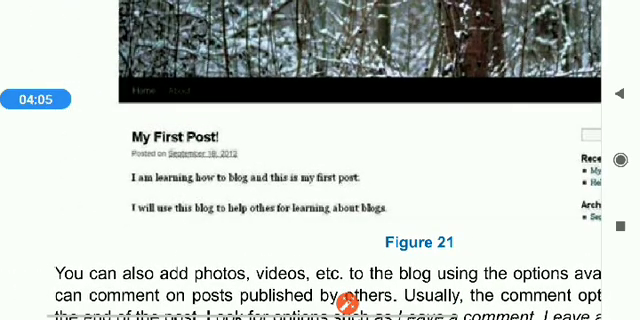
scroll(288, 272, "right", 3)
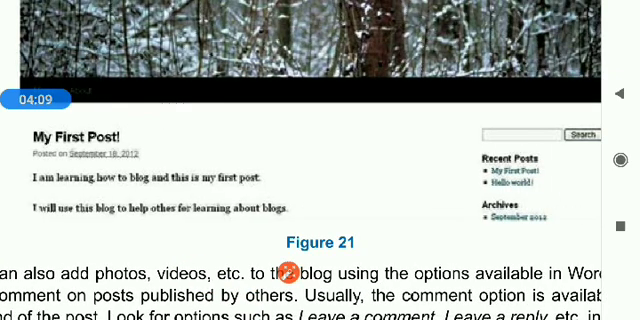
scroll(288, 272, "down", 2)
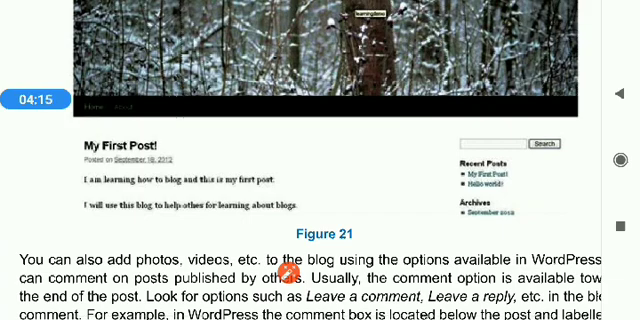
scroll(290, 272, "down", 3)
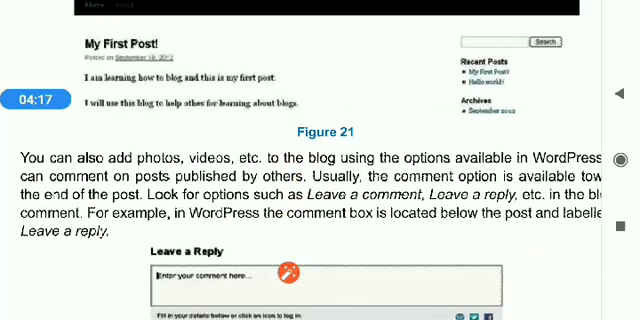
scroll(290, 272, "down", 1)
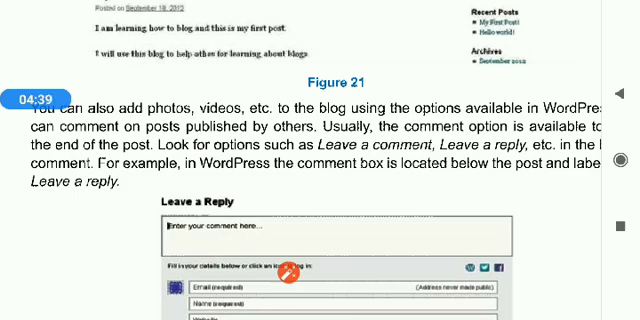
scroll(288, 272, "down", 2)
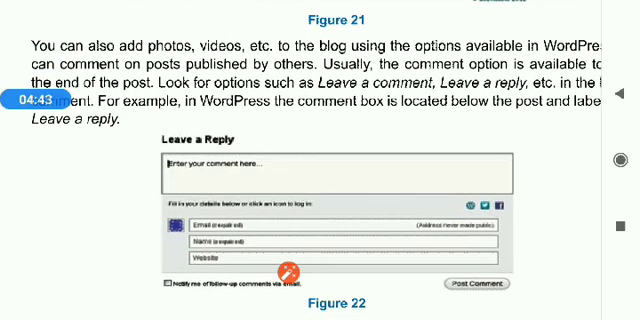
scroll(288, 272, "up", 3)
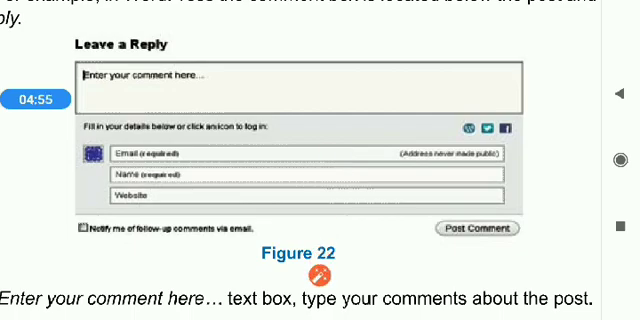
scroll(320, 272, "down", 1)
scroll(320, 272, "down", 2)
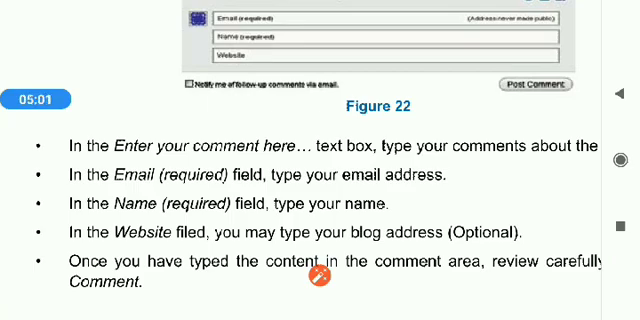
scroll(320, 275, "down", 2)
scroll(320, 275, "down", 2)
scroll(320, 275, "down", 2)
scroll(320, 275, "down", 2)
scroll(320, 275, "down", 2)
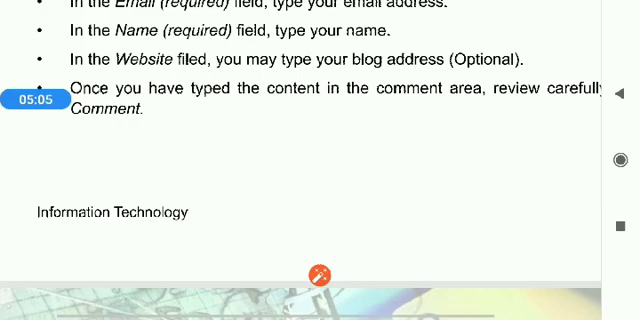
scroll(320, 275, "down", 2)
scroll(320, 275, "down", 2)
scroll(320, 275, "down", 2)
scroll(320, 275, "down", 2)
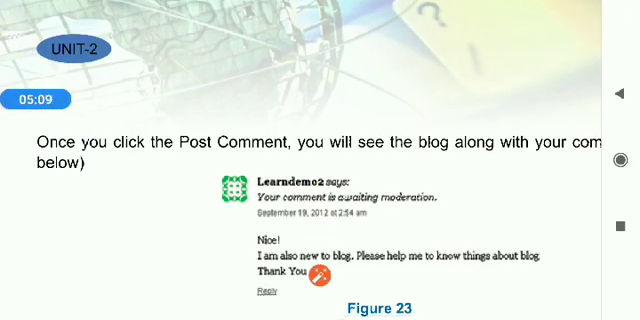
scroll(320, 275, "down", 1)
scroll(320, 275, "down", 1)
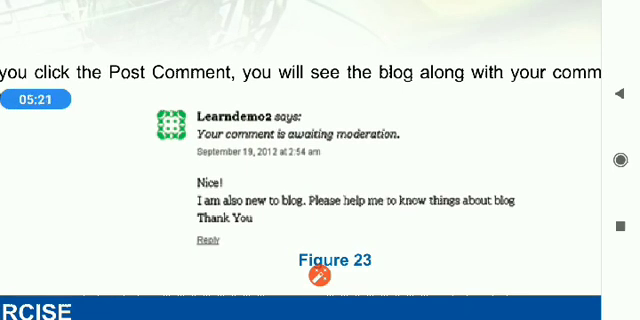
scroll(300, 160, "down", 1)
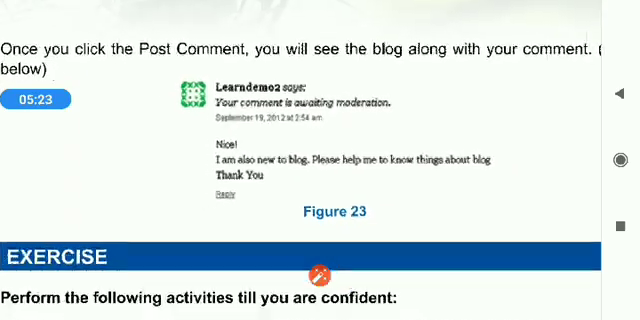
scroll(300, 160, "down", 3)
scroll(300, 160, "down", 2)
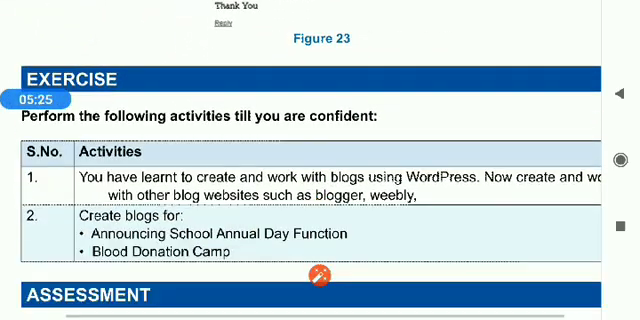
scroll(300, 160, "down", 2)
scroll(300, 160, "down", 1)
scroll(300, 160, "down", 1)
scroll(300, 160, "down", 2)
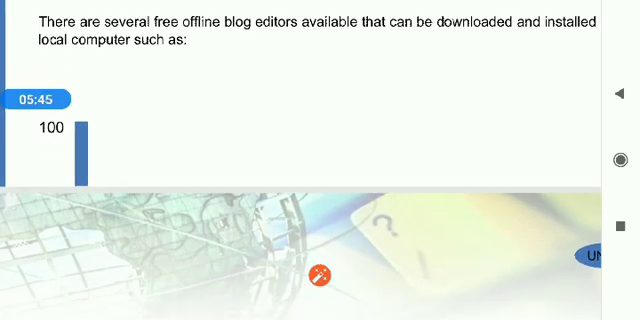
scroll(319, 275, "down", 1)
scroll(319, 275, "down", 2)
scroll(319, 275, "down", 2)
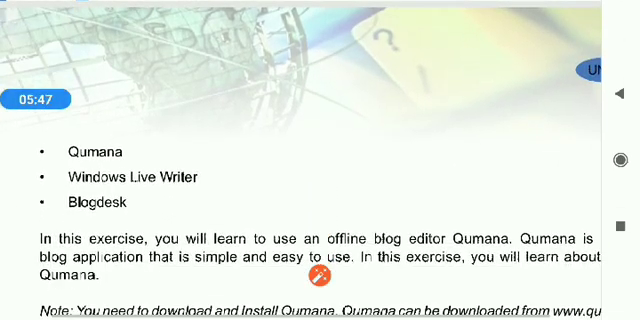
scroll(319, 275, "down", 2)
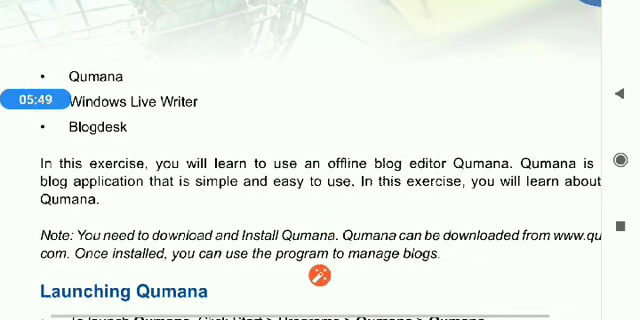
scroll(319, 275, "down", 2)
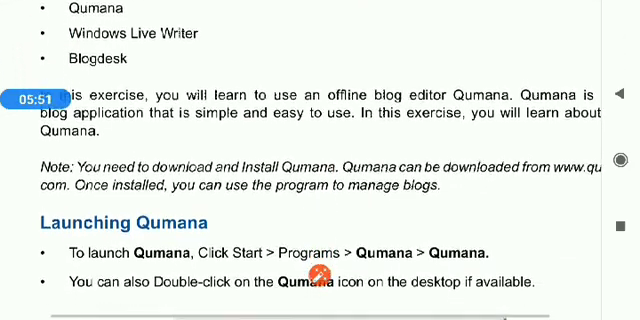
scroll(319, 275, "down", 2)
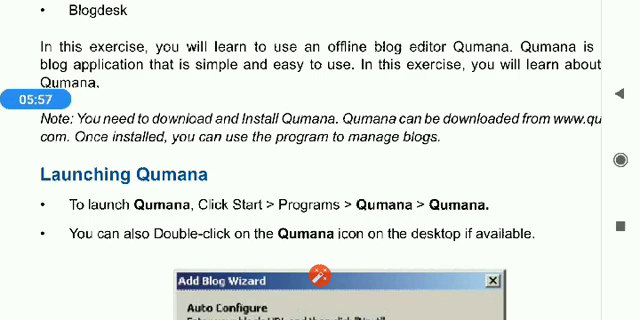
scroll(320, 160, "down", 2)
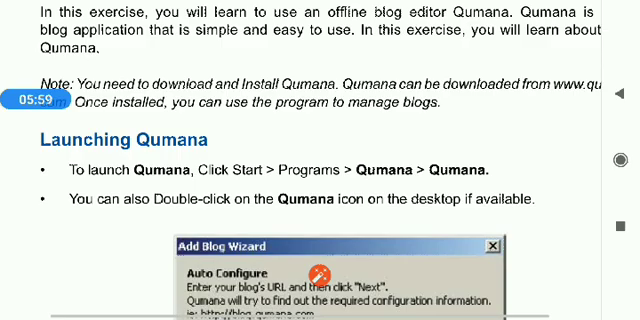
scroll(320, 160, "down", 1)
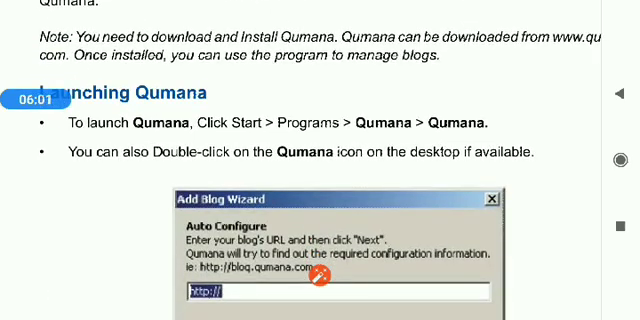
scroll(320, 160, "down", 2)
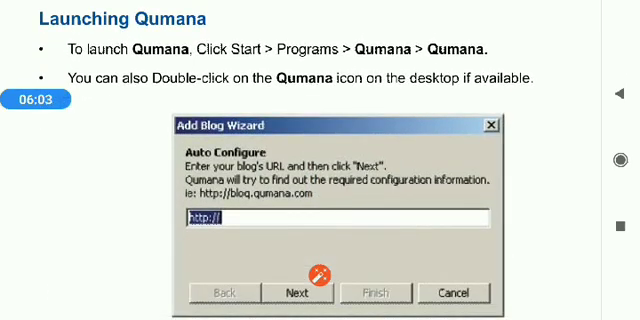